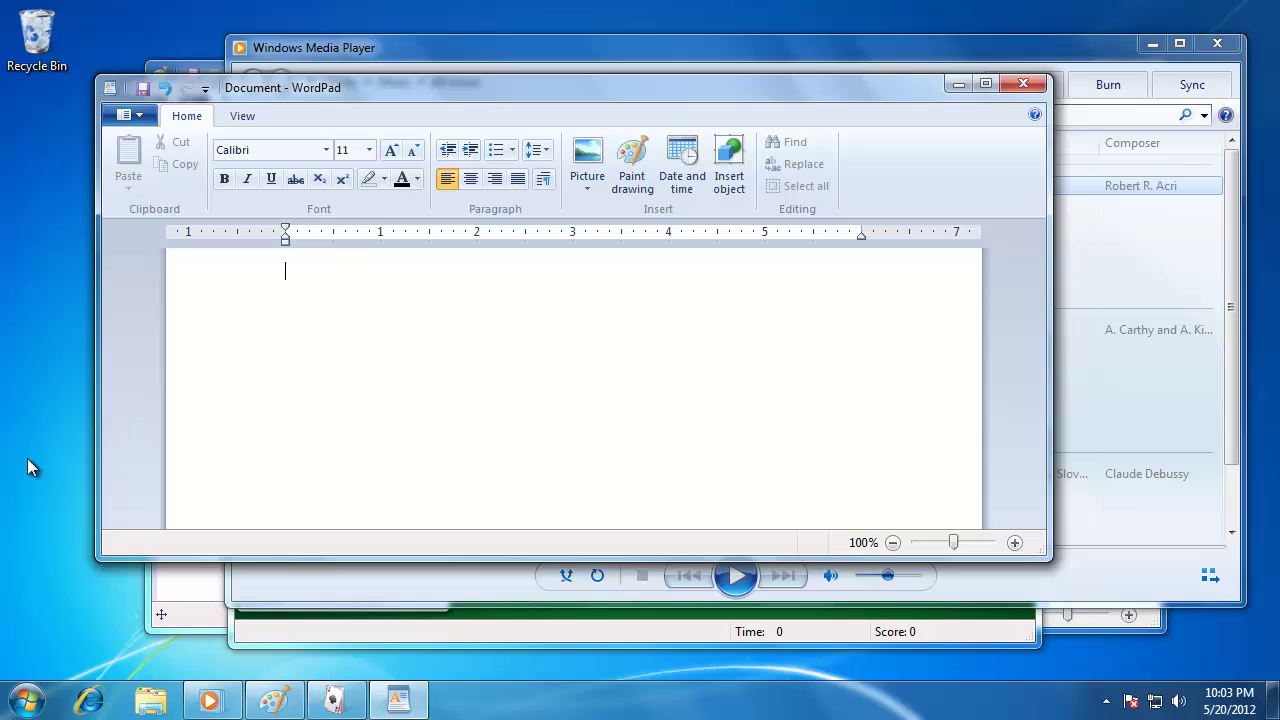
Cycle through all open windows in the window switcher and return to the WordPad document
{"action": "key", "text": "alt+Tab"}
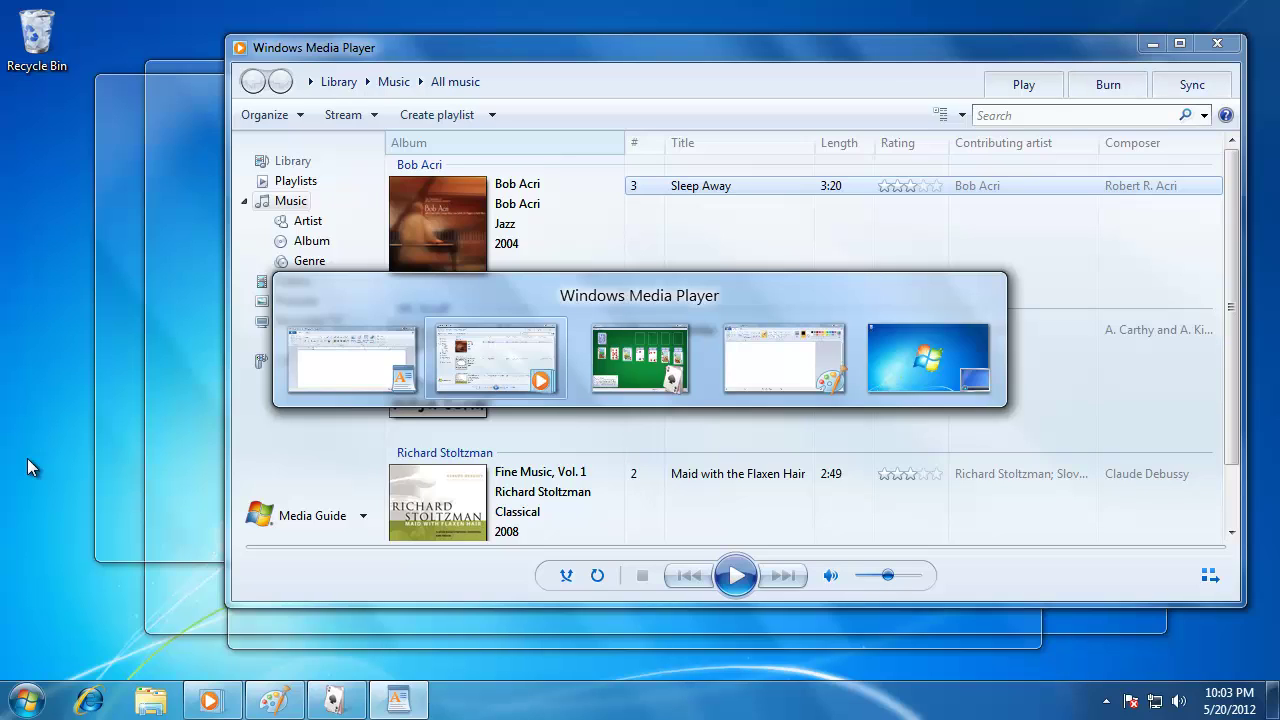
{"action": "key", "text": "Tab"}
{"action": "key", "text": "Tab"}
{"action": "key", "text": "Tab"}
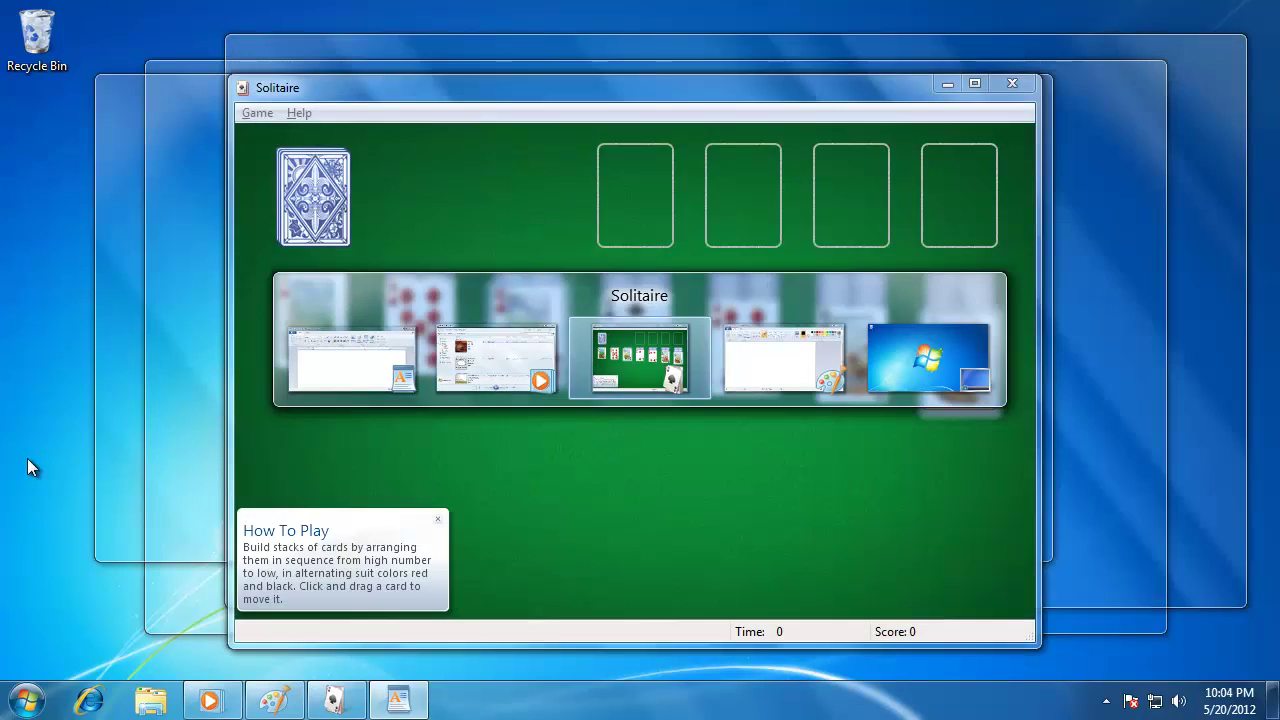
{"action": "key", "text": "Tab"}
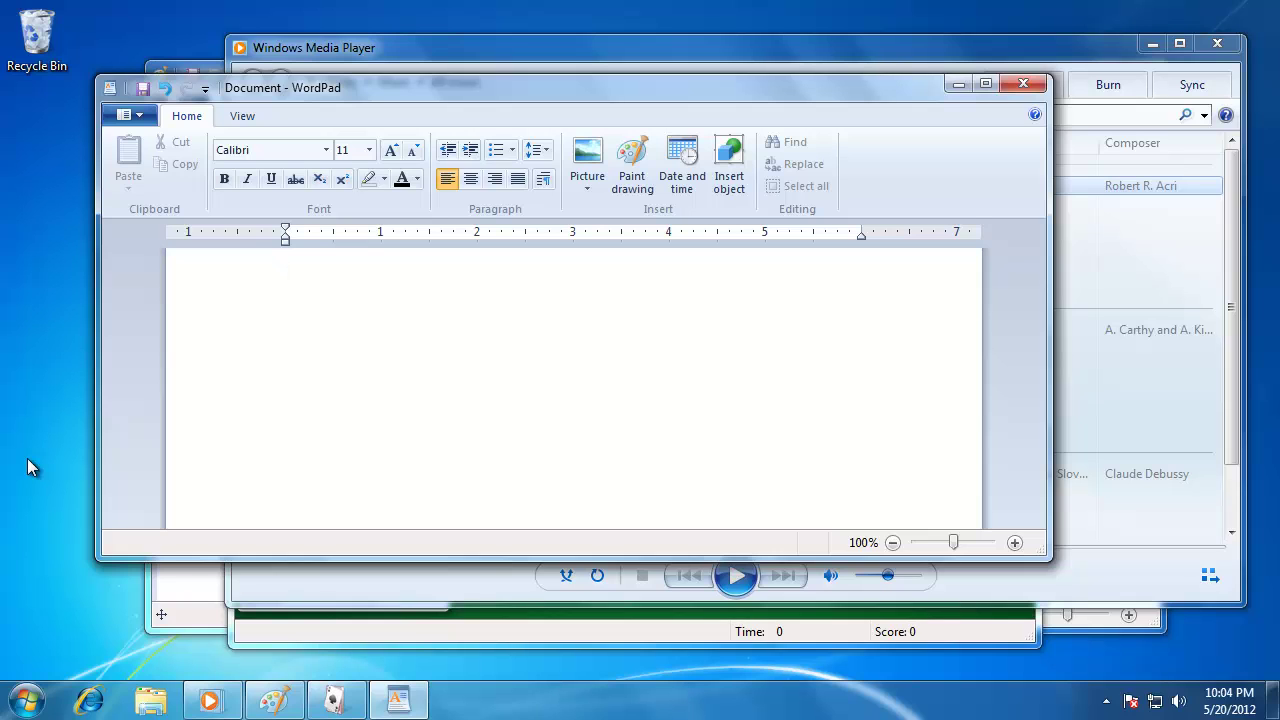
Switch from WordPad to the Solitaire window, and from there to the Paint window
{"action": "key", "text": "alt+Tab"}
{"action": "key", "text": "Tab"}
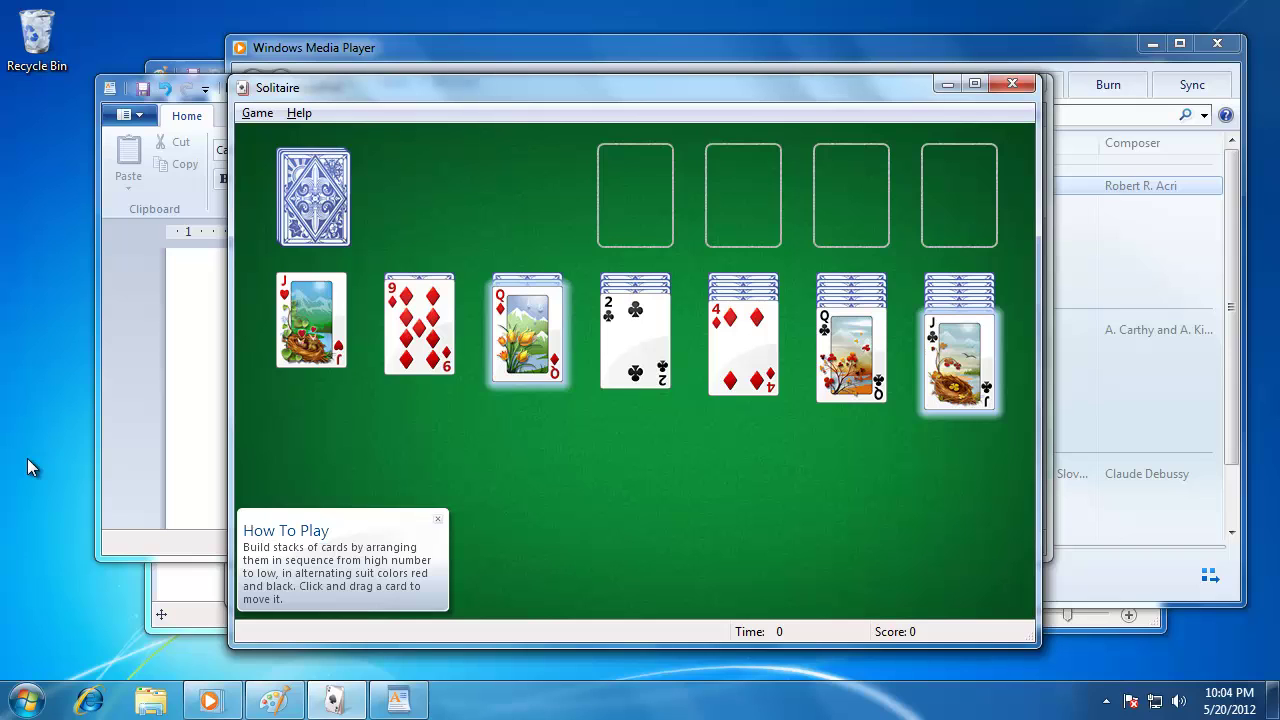
{"action": "key", "text": "alt+Tab"}
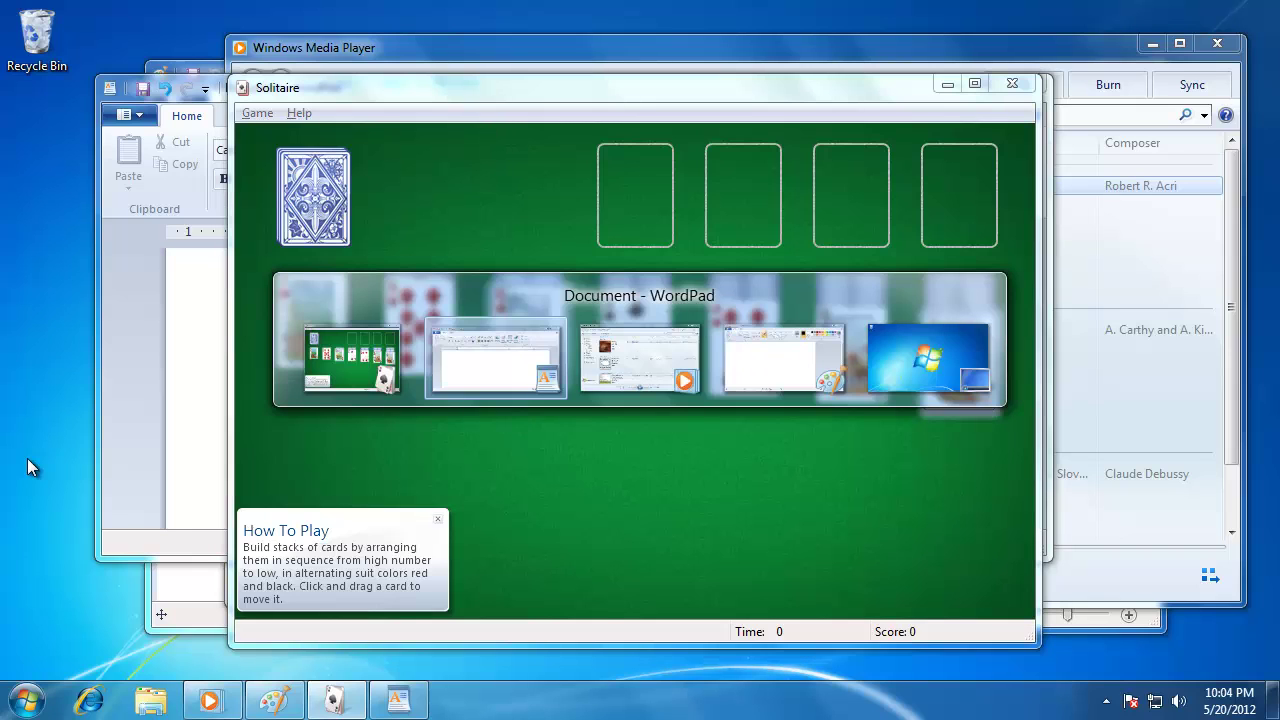
{"action": "key", "text": "Tab"}
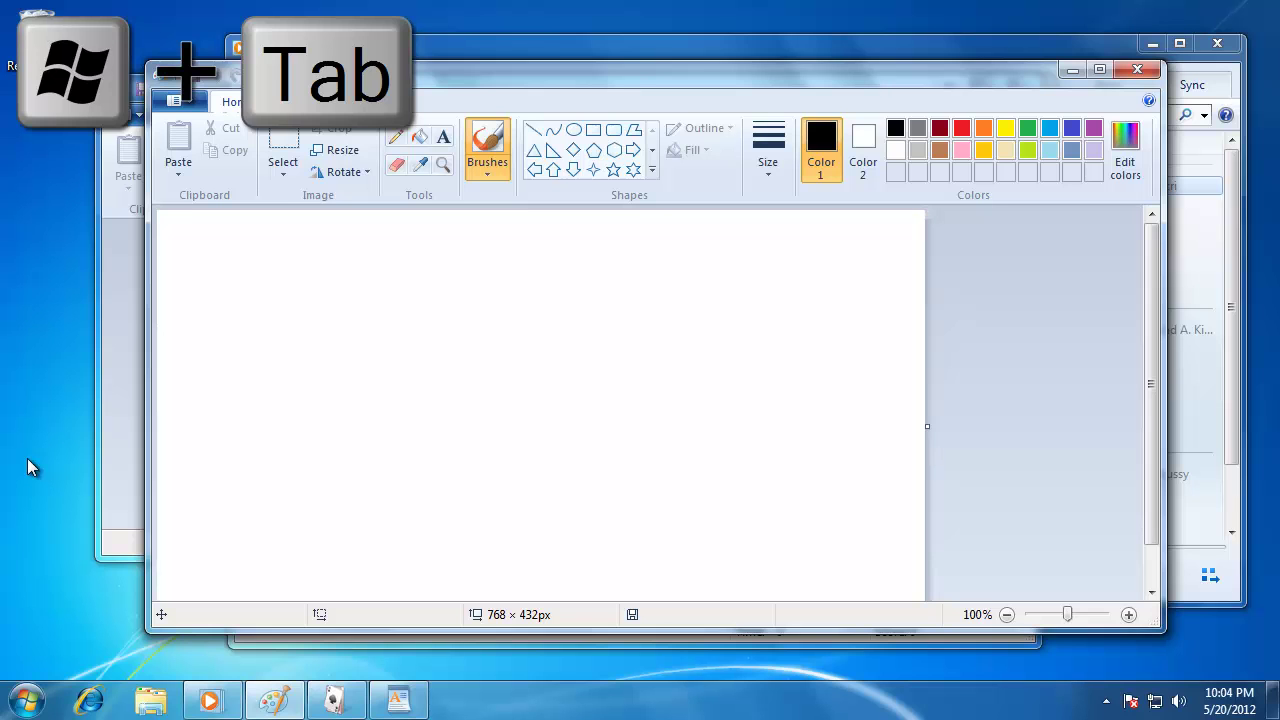
Cycle through the open windows in the Flip 3D view and bring Windows Media Player to the front
{"action": "key", "text": "super+Tab"}
{"action": "key", "text": "super+Tab"}
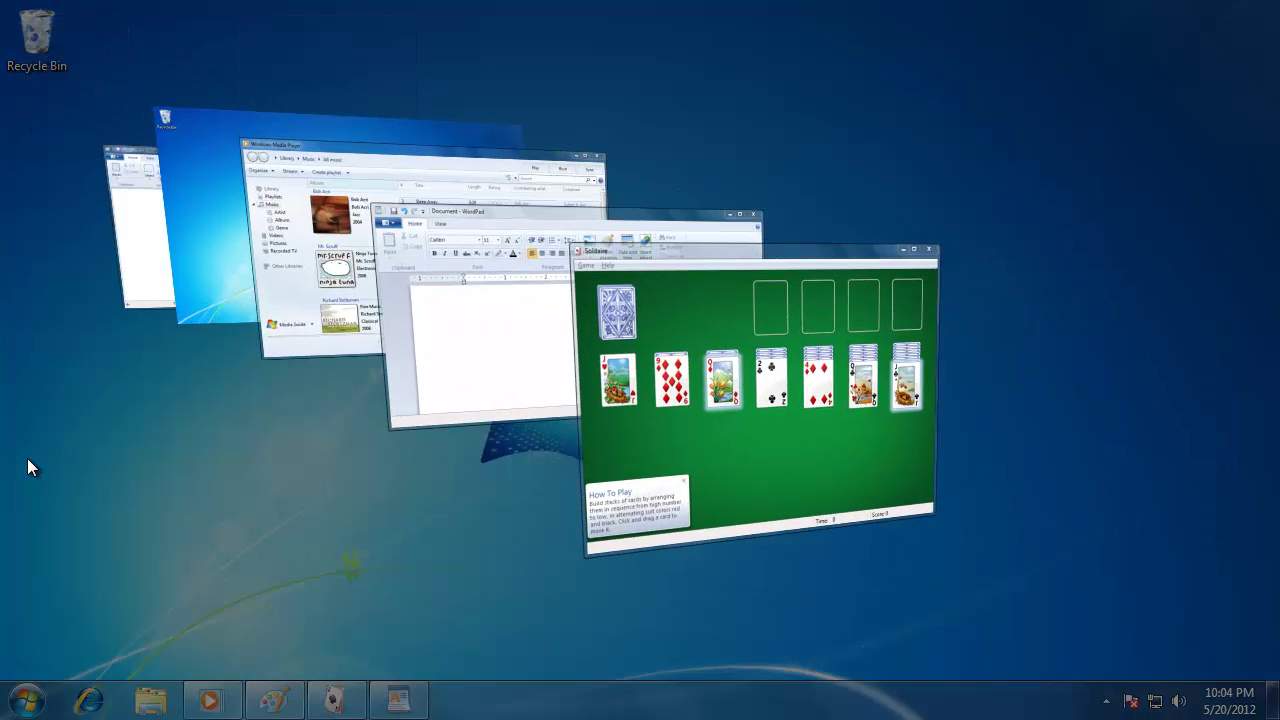
{"action": "key", "text": "super+Tab"}
{"action": "key", "text": "super+Tab"}
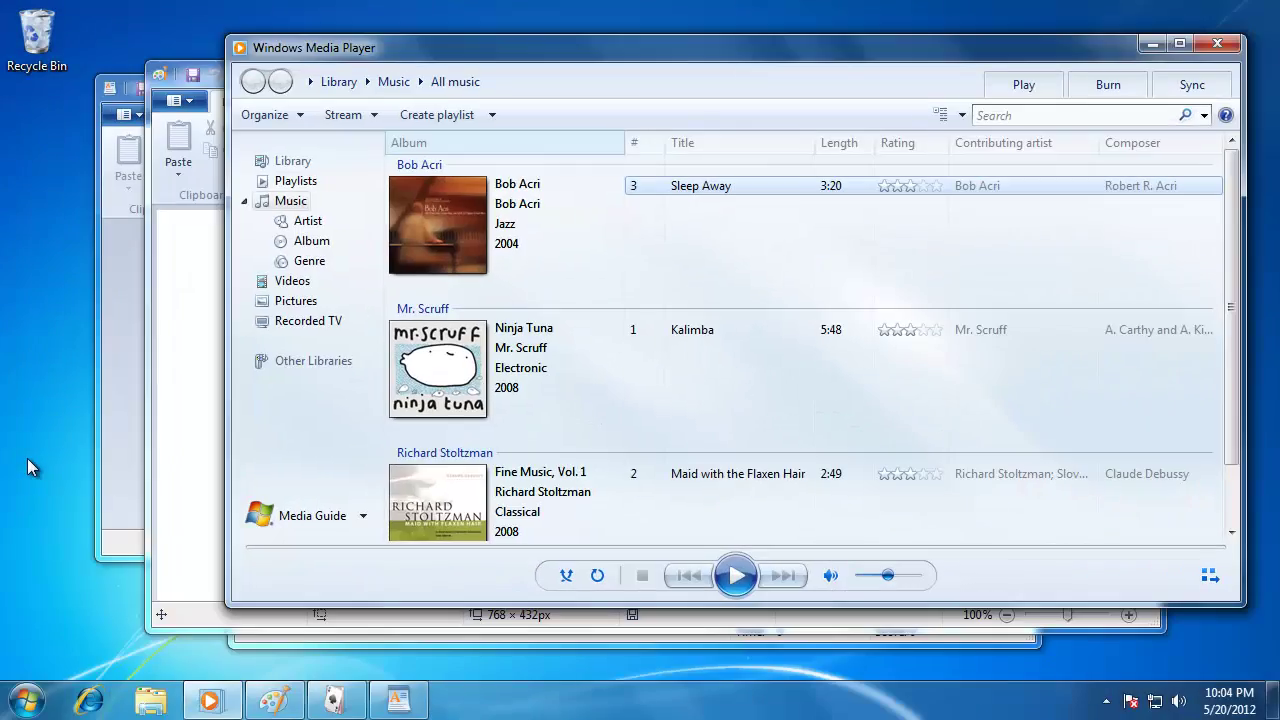
Rotate through the Flip 3D window stack and bring the Paint window to the front
{"action": "key", "text": "super+Tab"}
{"action": "key", "text": "super+Tab"}
{"action": "key", "text": "super+Tab"}
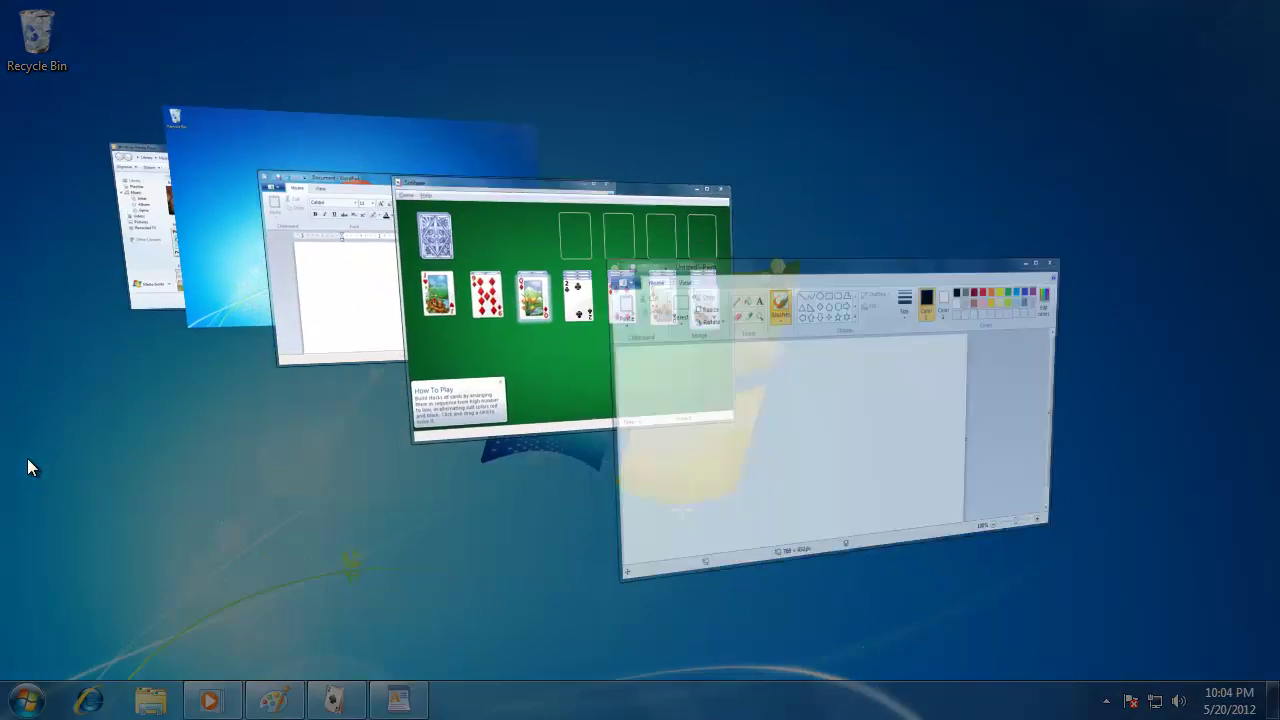
{"action": "key", "text": "super+Tab"}
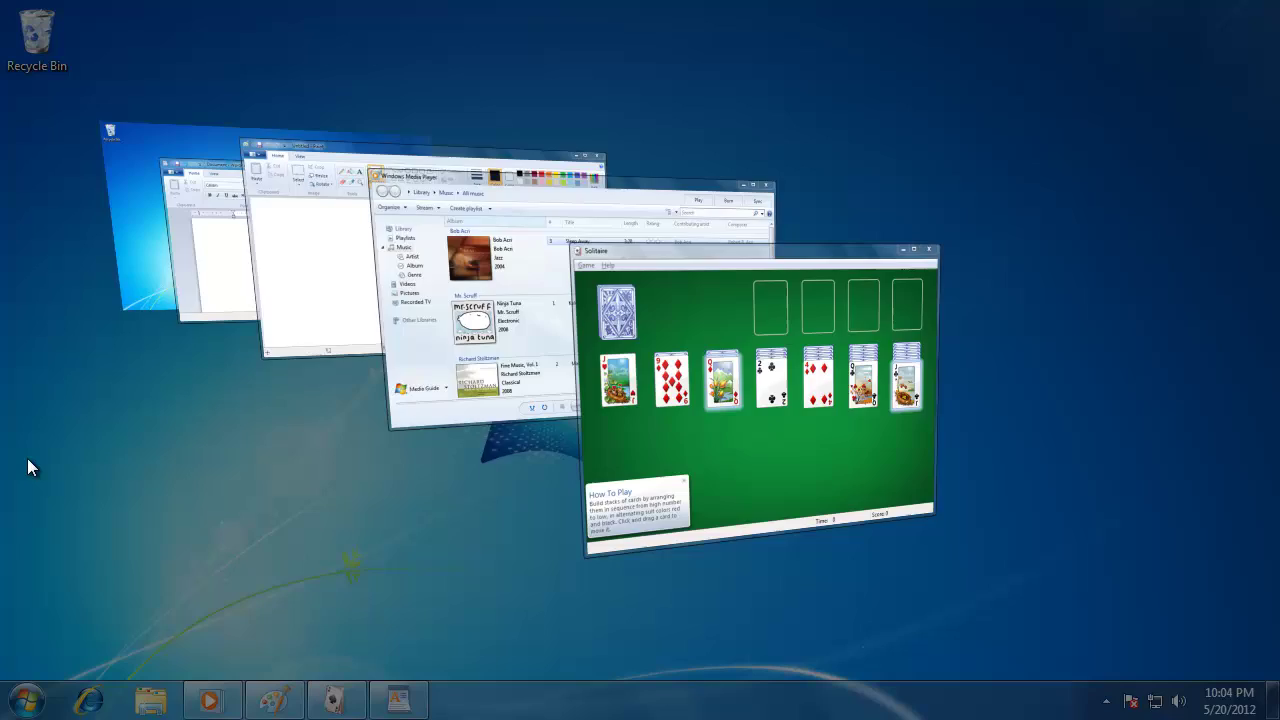
{"action": "key", "text": "super+Tab"}
{"action": "key", "text": "super+Tab"}
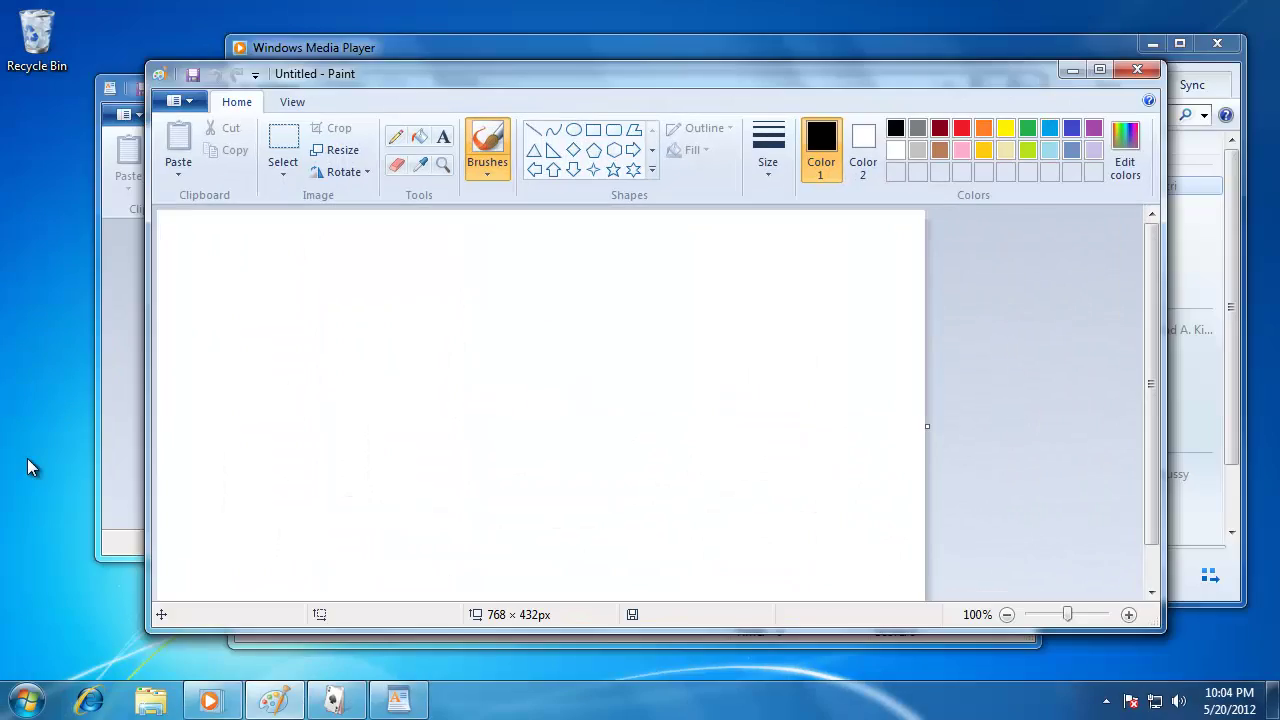
Use the Flip 3D window stack to switch from Paint to the WordPad document
{"action": "key", "text": "super+Tab"}
{"action": "key", "text": "super+Tab"}
{"action": "key", "text": "super+Tab"}
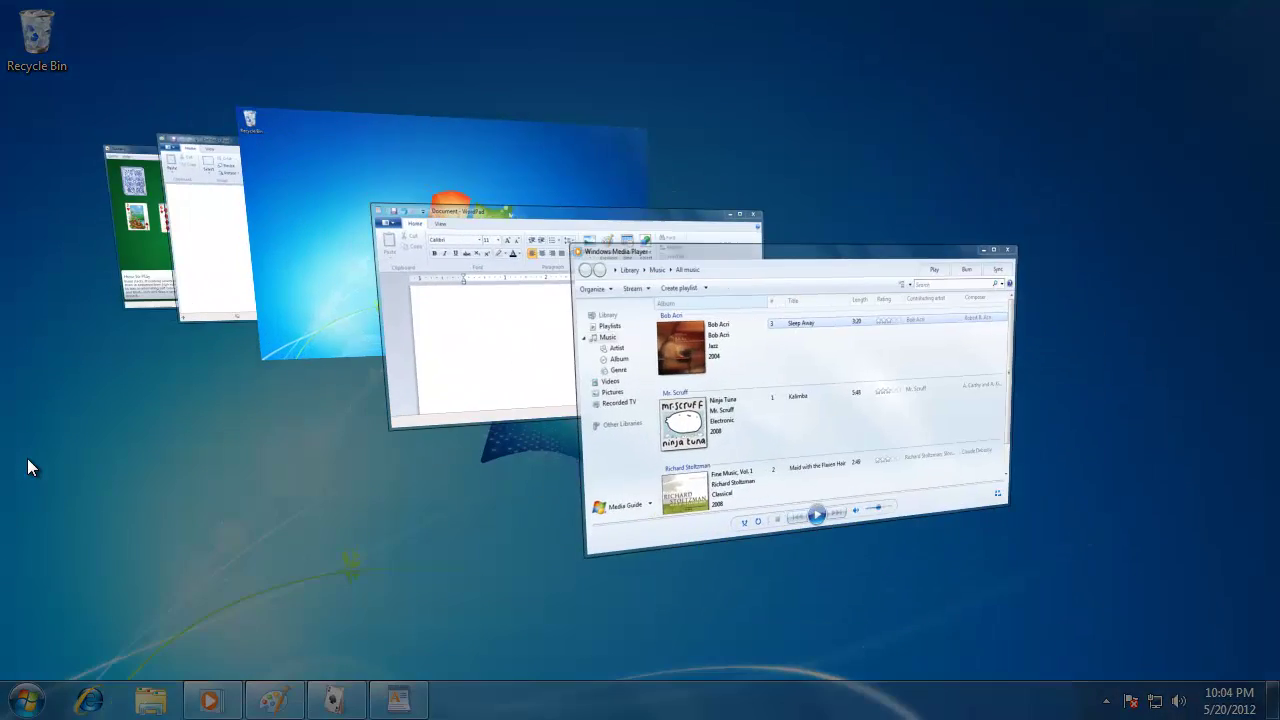
{"action": "key", "text": "super+Tab"}
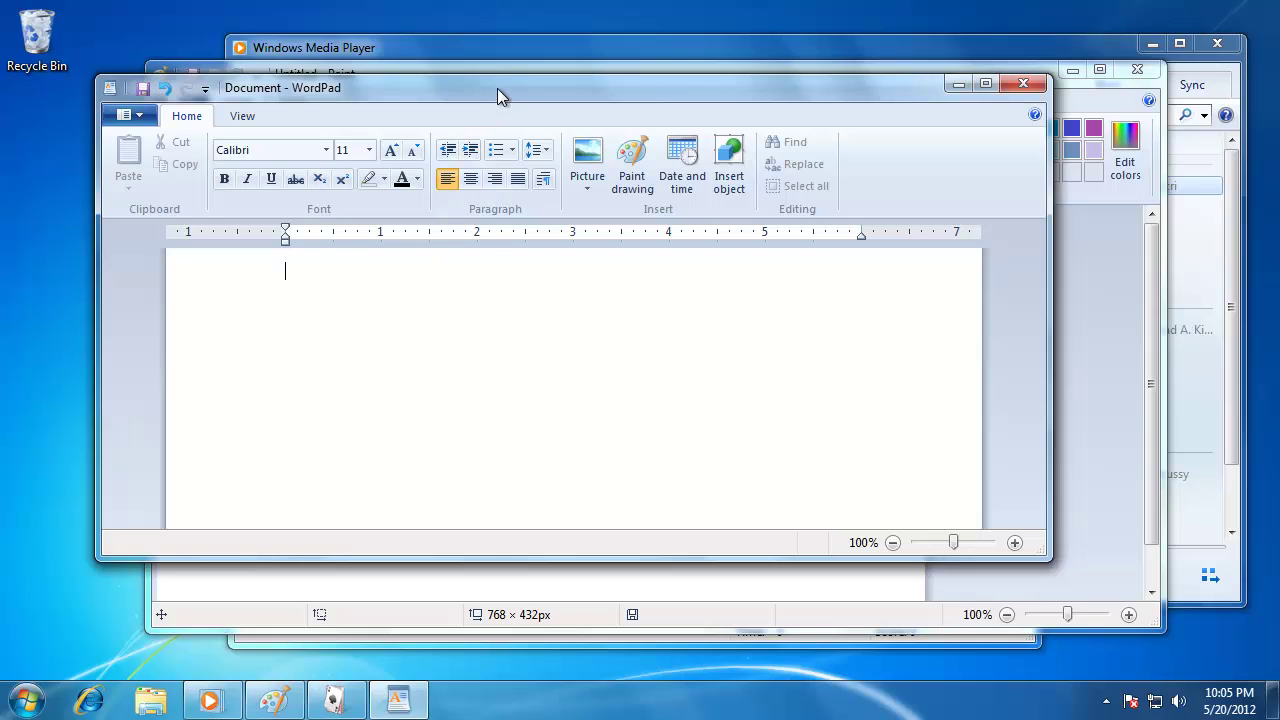
Maximize the WordPad window by snapping it to the screen's upper edge, and pull it back to its floating size
{"action": "left_click_drag", "start_coordinate": [497, 88], "coordinate": [505, 8]}
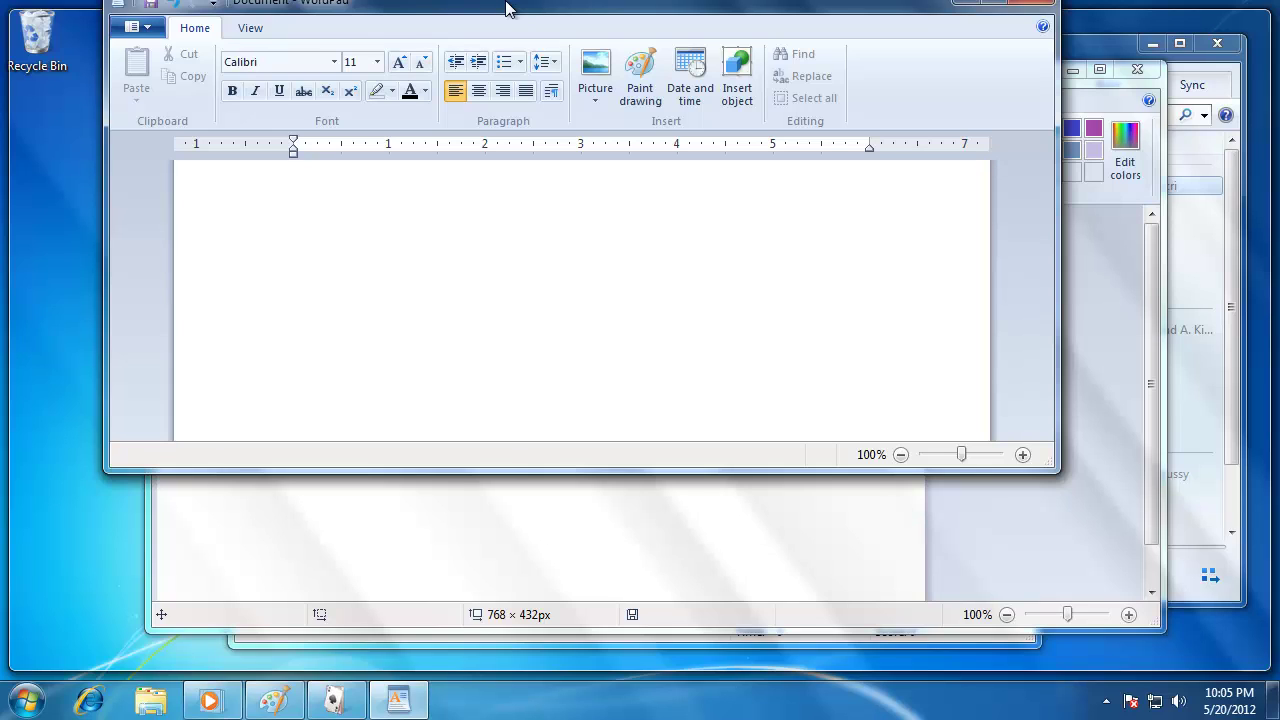
{"action": "left_click_drag", "start_coordinate": [505, 8], "coordinate": [509, 10]}
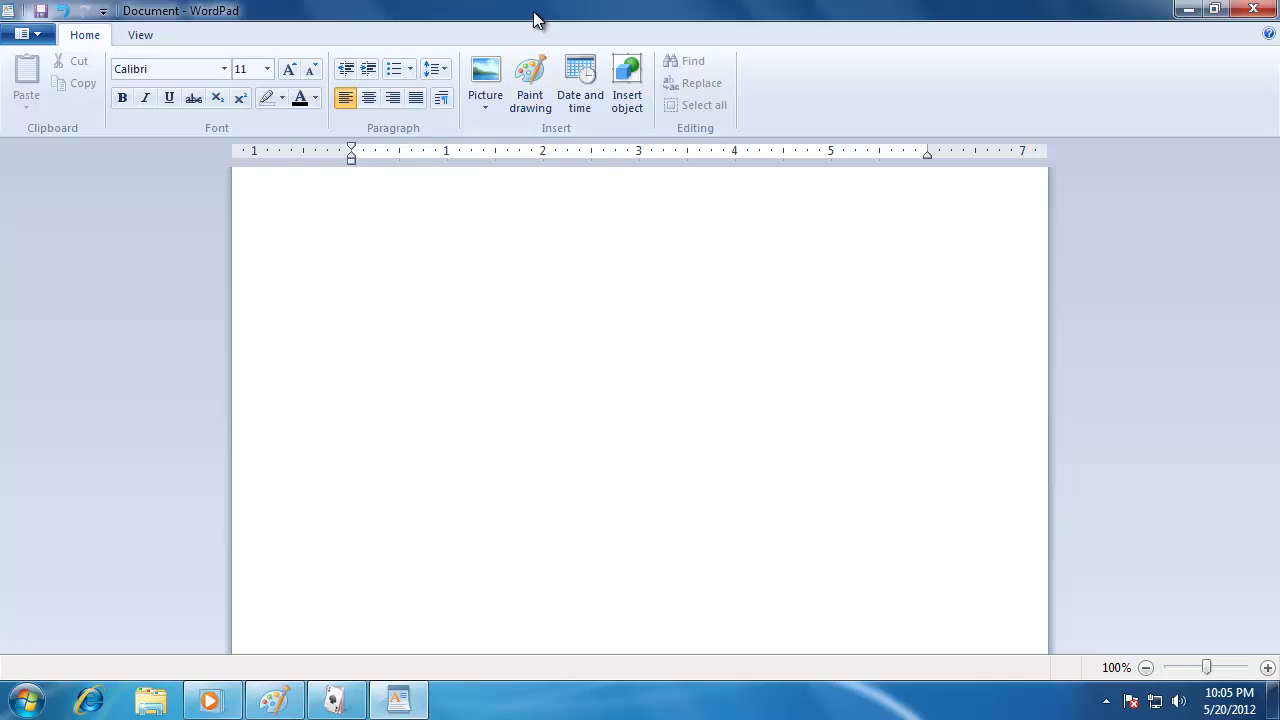
{"action": "left_click_drag", "start_coordinate": [533, 18], "coordinate": [601, 146]}
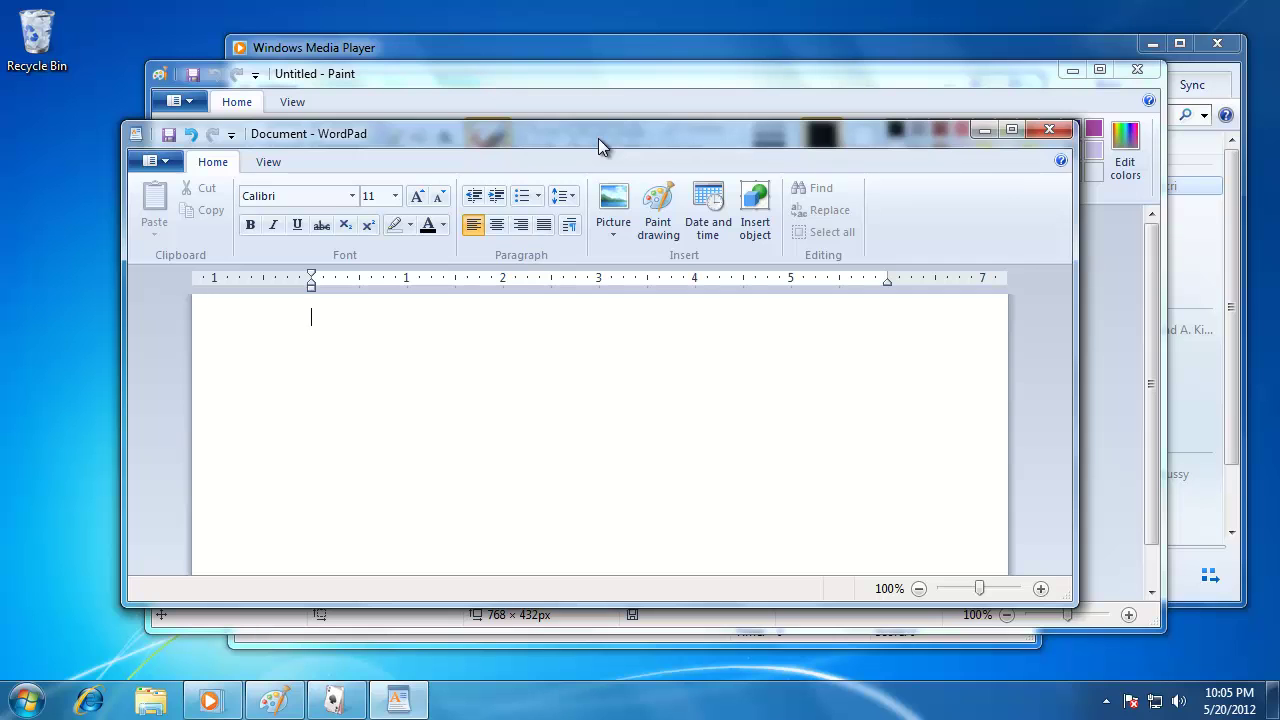
Arrange two windows side by side, snapping WordPad to the right half of the screen and Paint to the left half
{"action": "left_click_drag", "start_coordinate": [598, 139], "coordinate": [743, 118]}
{"action": "left_click_drag", "start_coordinate": [412, 81], "coordinate": [303, 78]}
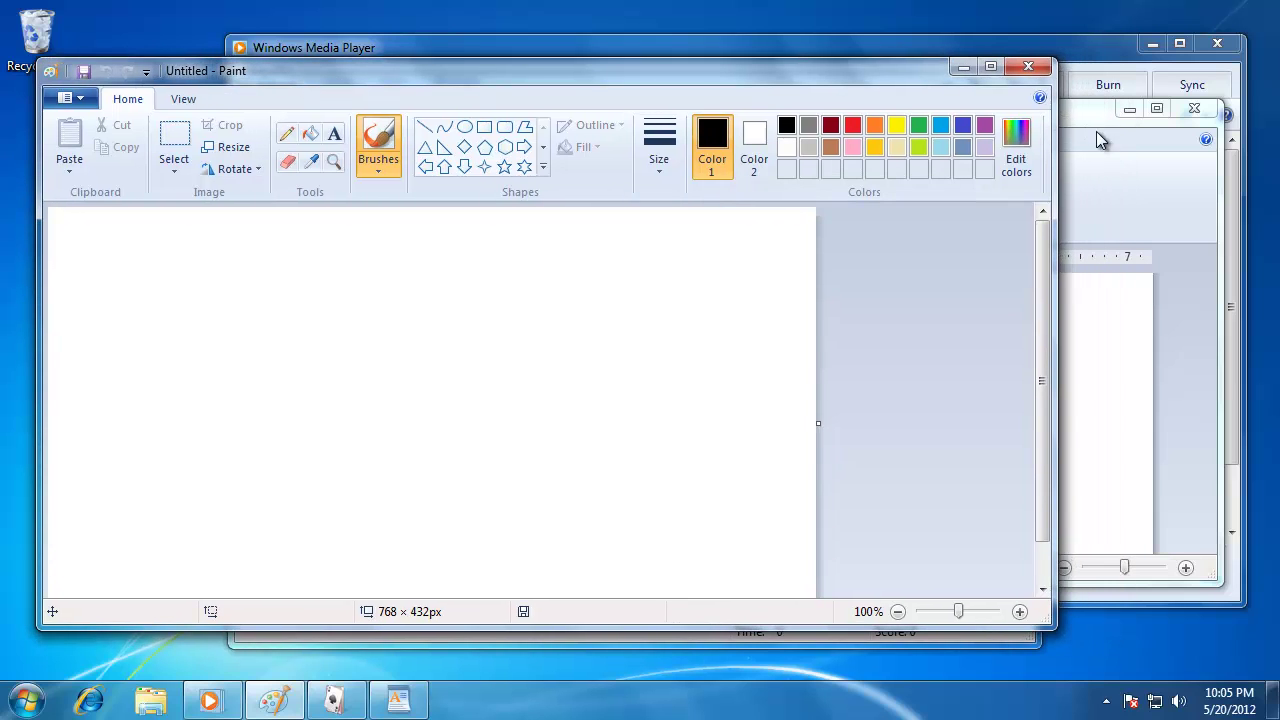
{"action": "left_click", "coordinate": [1069, 114]}
{"action": "left_click_drag", "start_coordinate": [745, 128], "coordinate": [1279, 147]}
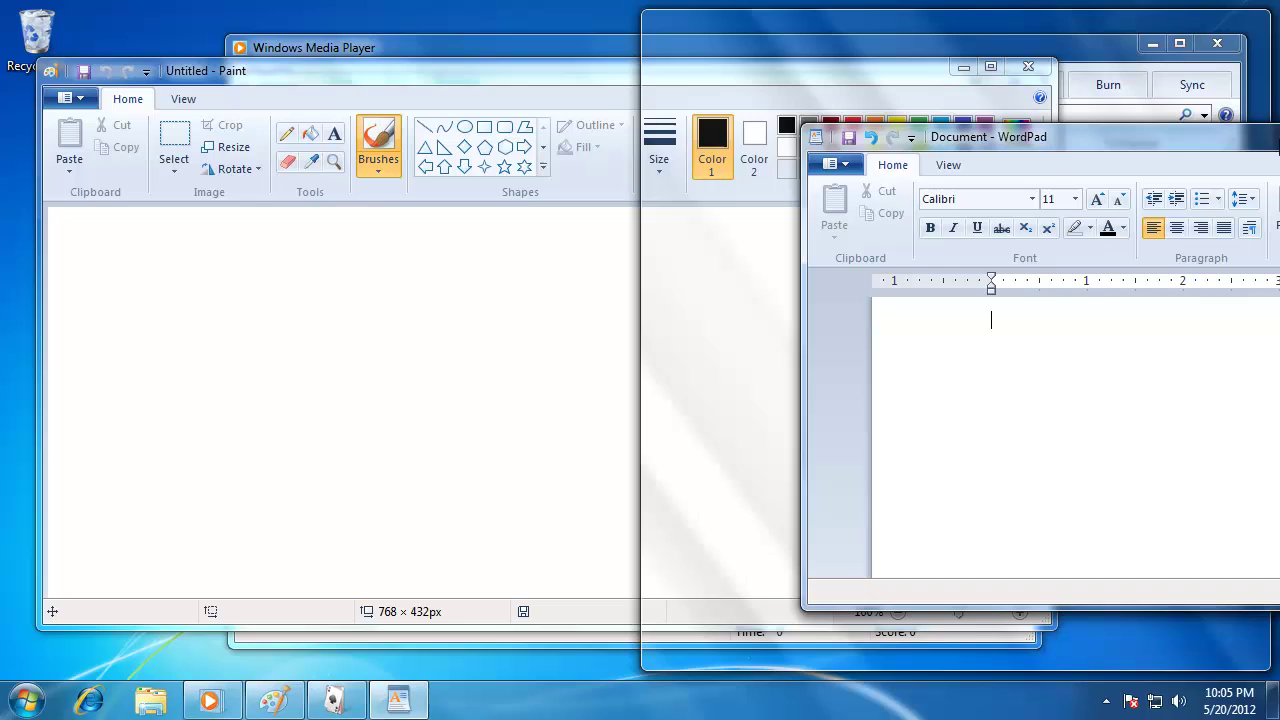
{"action": "left_click_drag", "start_coordinate": [1279, 147], "coordinate": [1279, 147]}
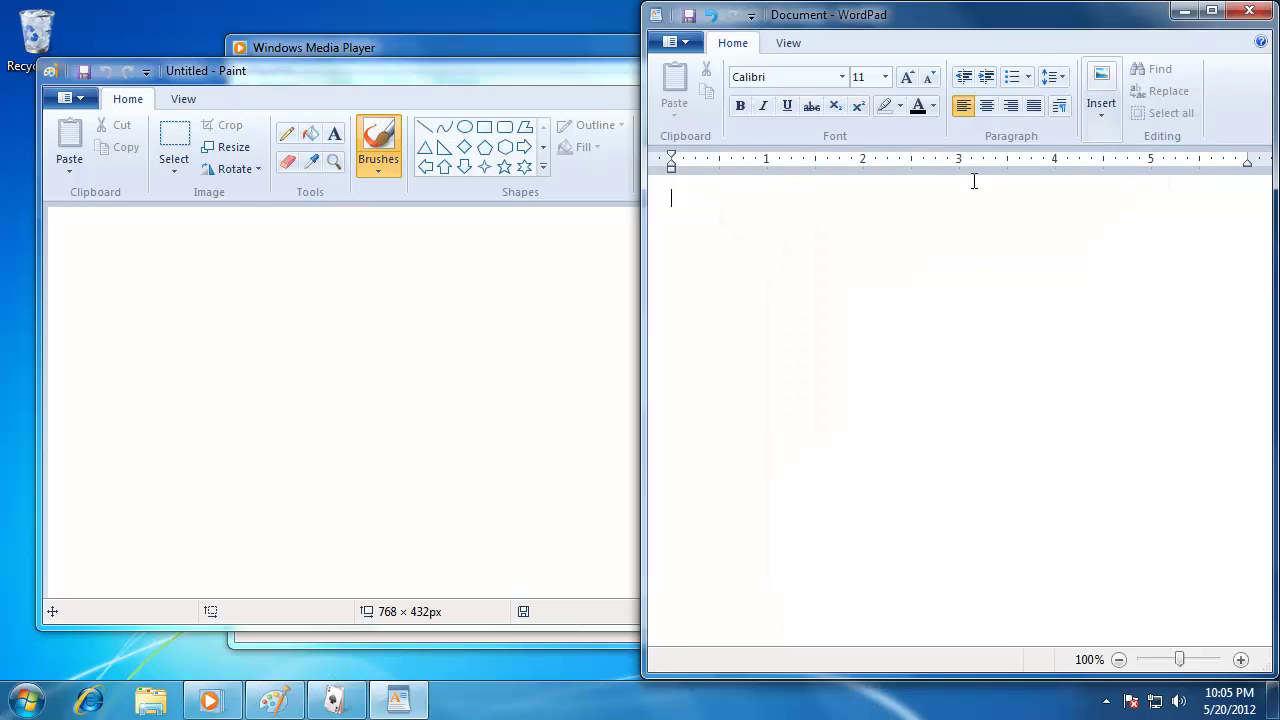
{"action": "mouse_move", "coordinate": [505, 78]}
{"action": "left_mouse_down"}
{"action": "mouse_move", "coordinate": [469, 96]}
{"action": "mouse_move", "coordinate": [262, 118]}
{"action": "mouse_move", "coordinate": [1, 112]}
{"action": "left_mouse_up"}
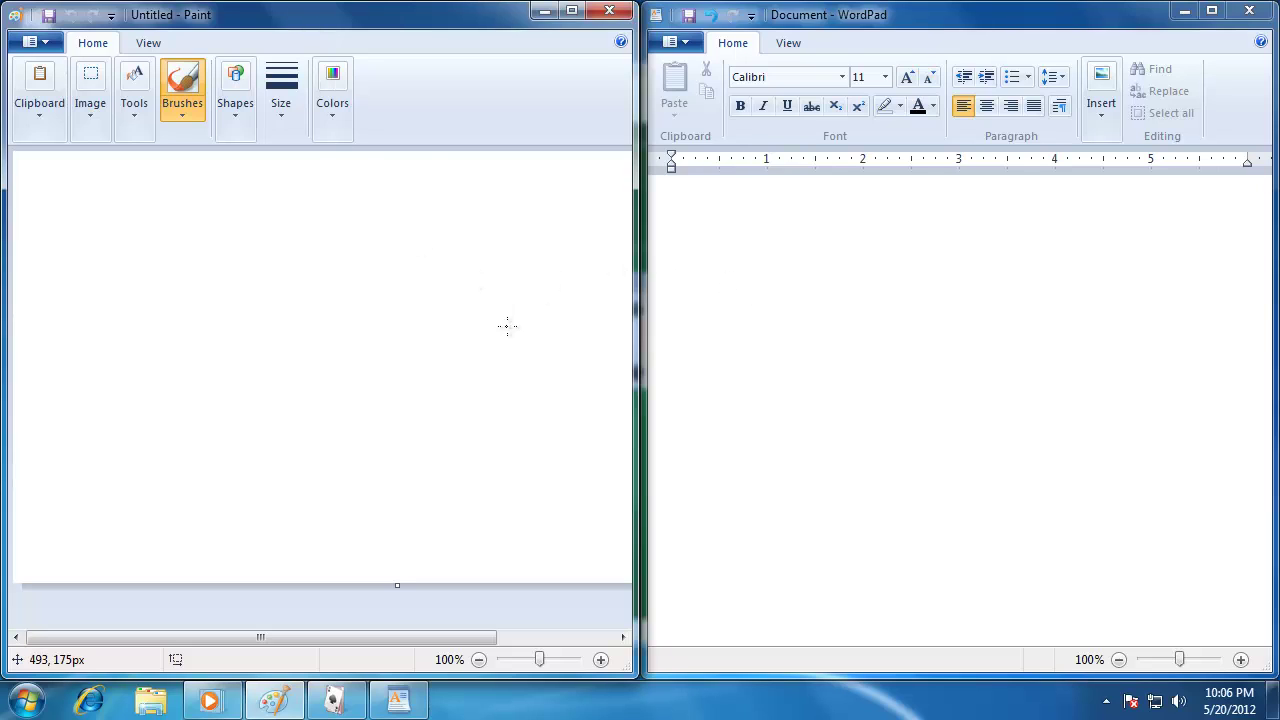
Return the snapped Paint and WordPad windows to their floating sizes
{"action": "double_click", "coordinate": [358, 30]}
{"action": "double_click", "coordinate": [925, 22]}
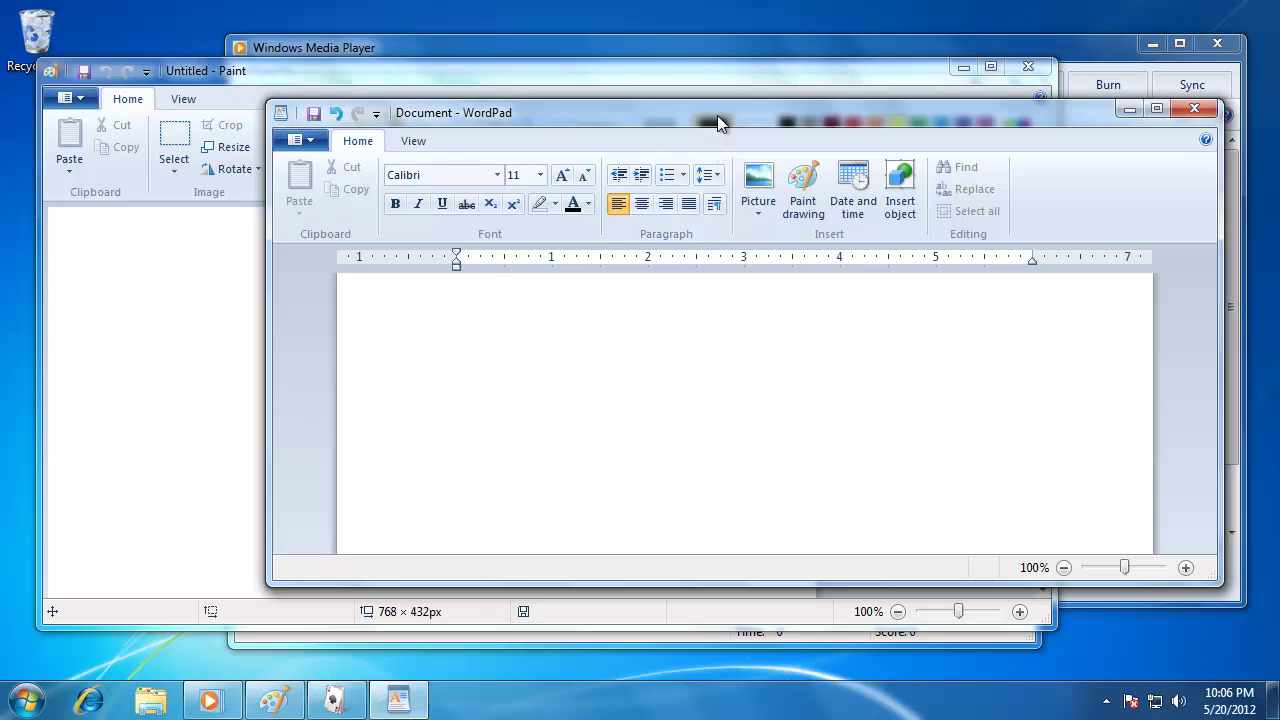
Shake the WordPad window to minimize all other windows, and shake it again to bring them back
{"action": "mouse_move", "coordinate": [717, 116]}
{"action": "left_mouse_down"}
{"action": "mouse_move", "coordinate": [626, 104]}
{"action": "mouse_move", "coordinate": [546, 121]}
{"action": "left_mouse_up"}
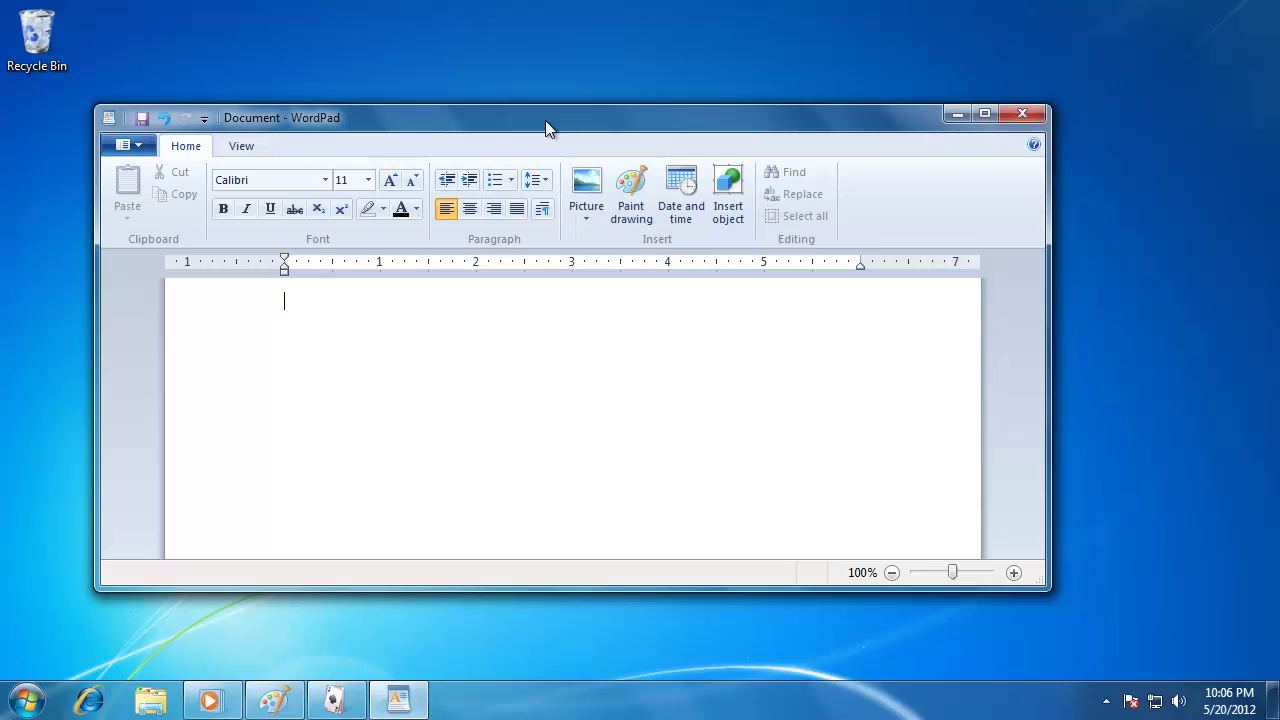
{"action": "mouse_move", "coordinate": [545, 120]}
{"action": "left_mouse_down"}
{"action": "mouse_move", "coordinate": [616, 124]}
{"action": "mouse_move", "coordinate": [575, 130]}
{"action": "left_mouse_up"}
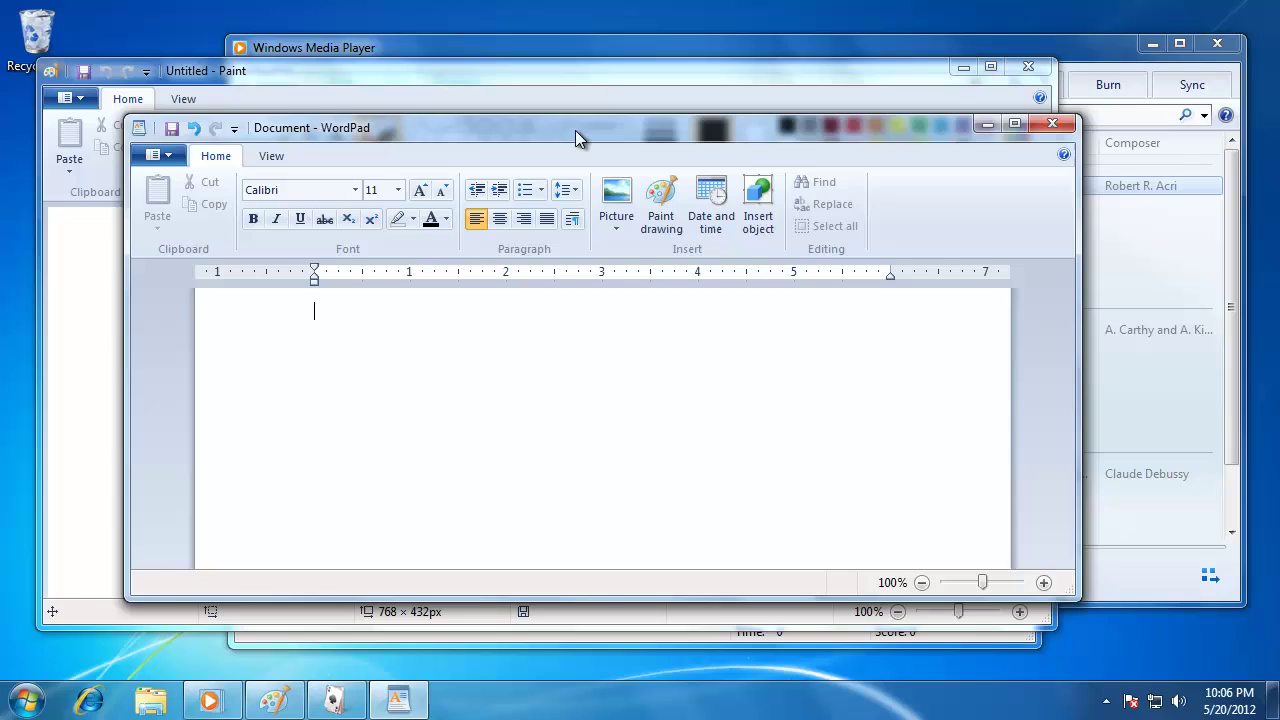